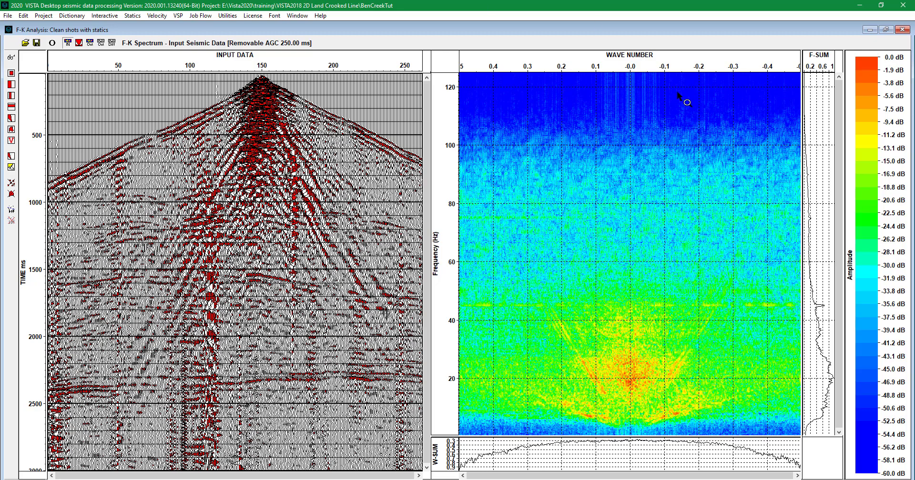
Draw a left dip-reject pie wedge on the F-K spectrum and its mirrored right wedge
click(11, 118)
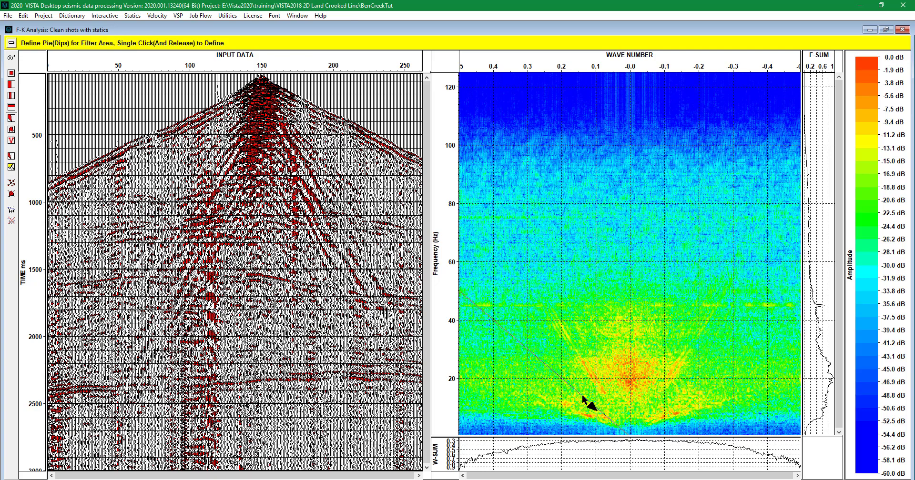
click(547, 440)
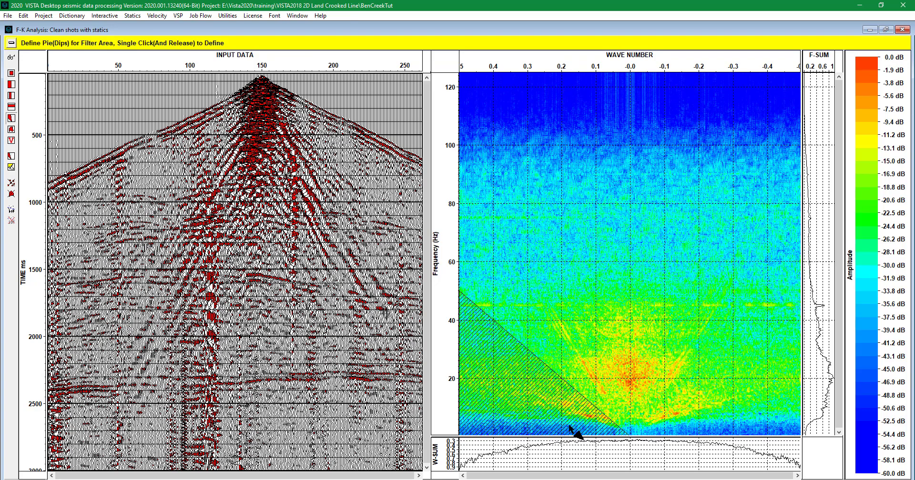
click(11, 155)
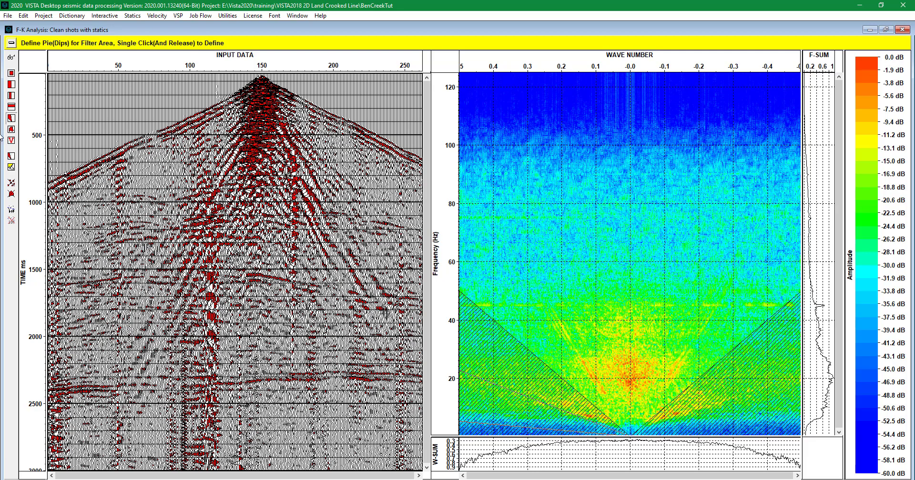
click(12, 43)
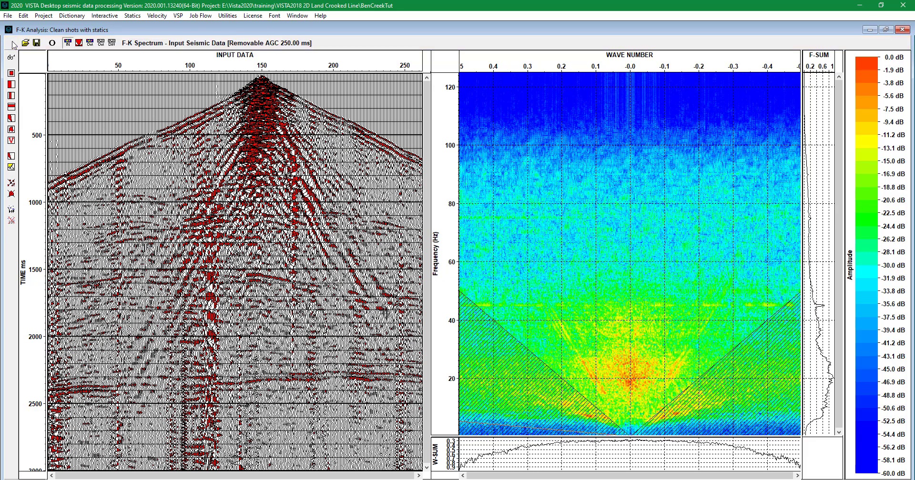
Preview the filtered F-K spectrum, then display the filtered output gather beside the input
click(89, 42)
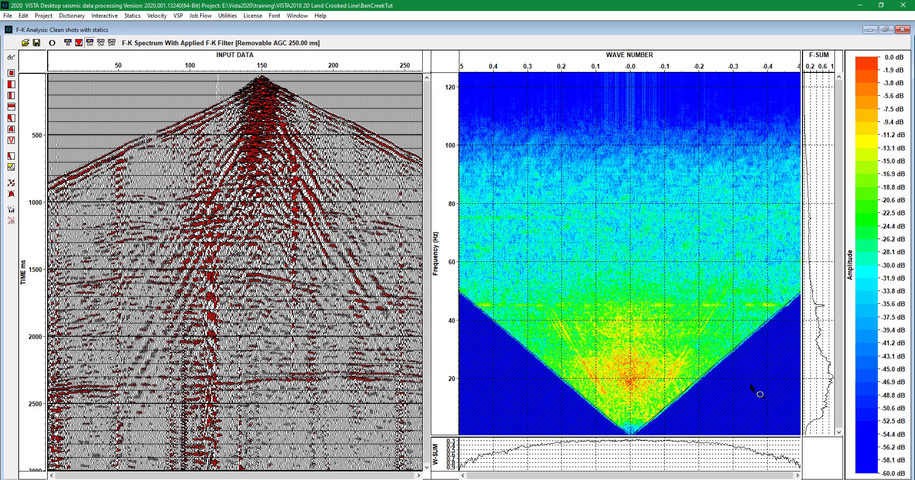
click(101, 43)
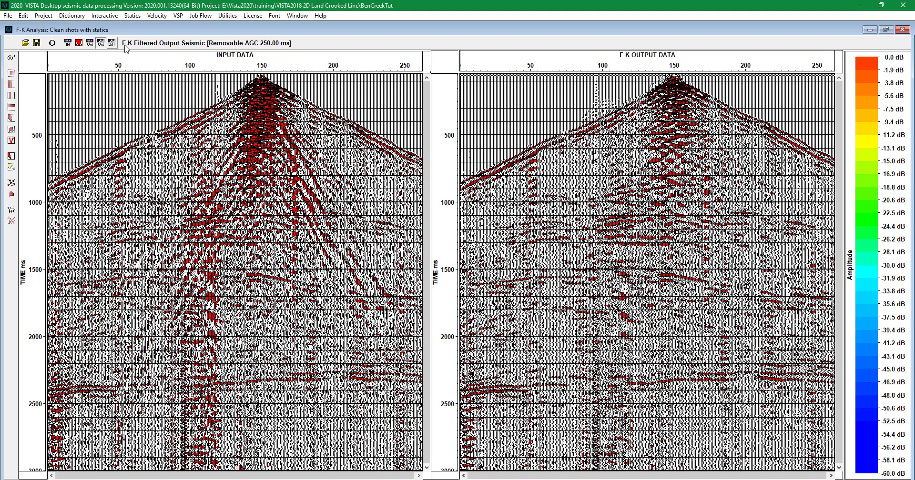
drag(136, 54, 323, 58)
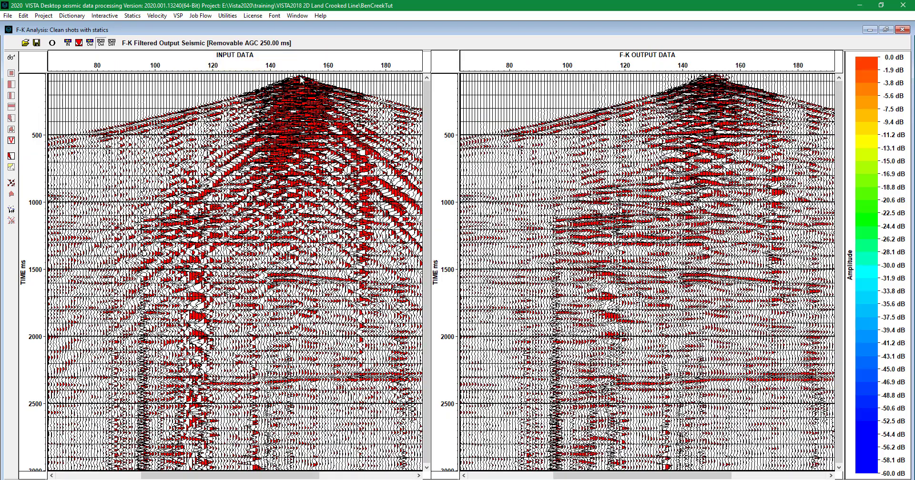
drag(19, 113, 24, 316)
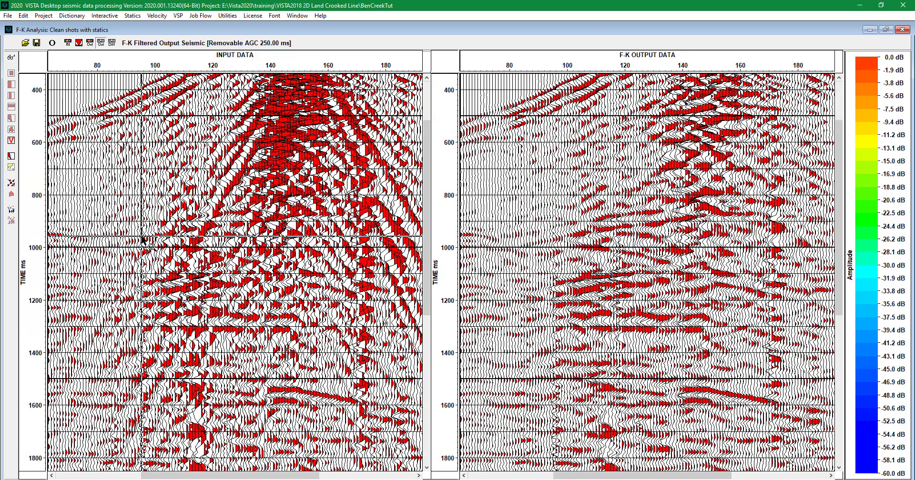
click(146, 243)
drag(216, 103, 350, 248)
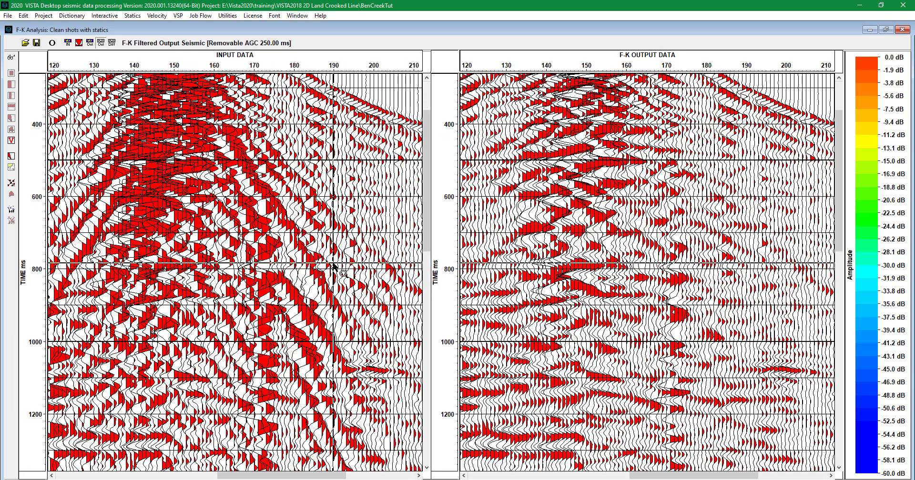
click(279, 263)
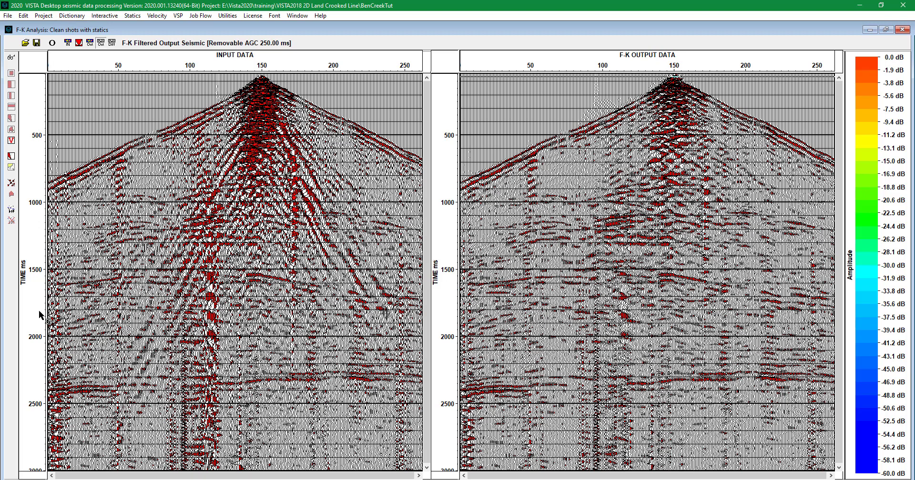
scroll(38, 334, up, 2)
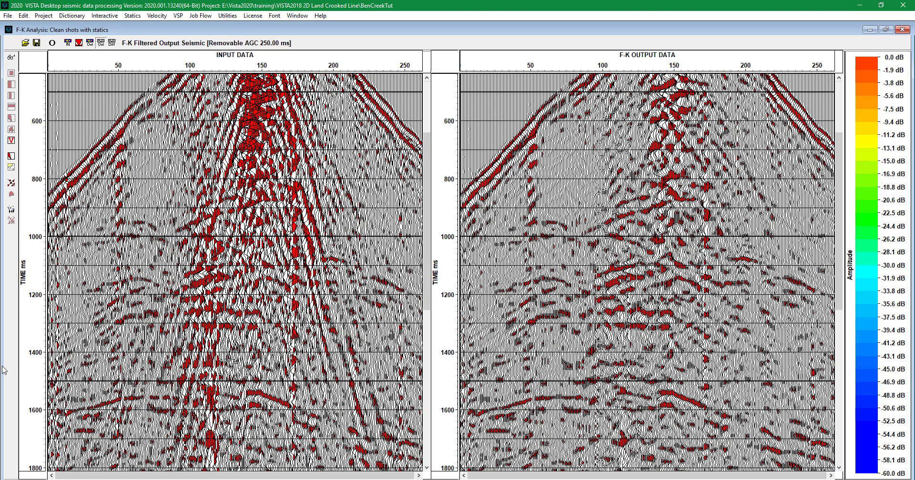
scroll(202, 248, down, 2)
scroll(210, 257, down, 1)
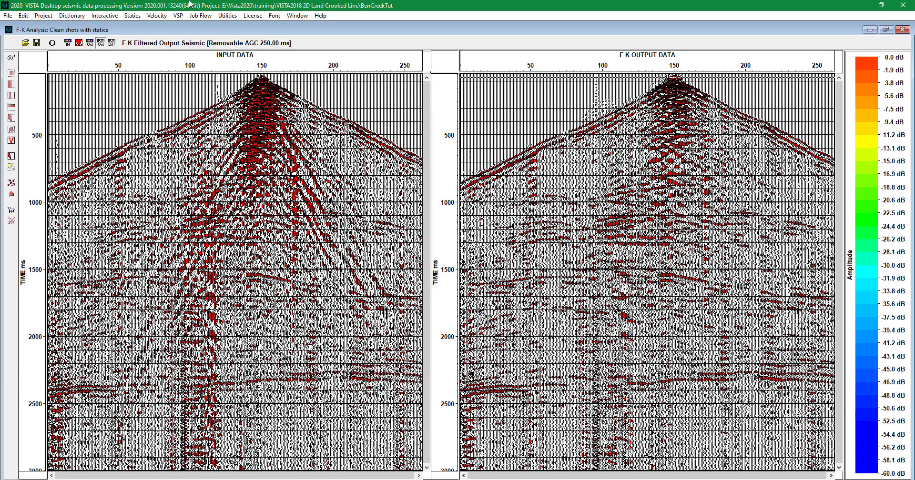
click(112, 43)
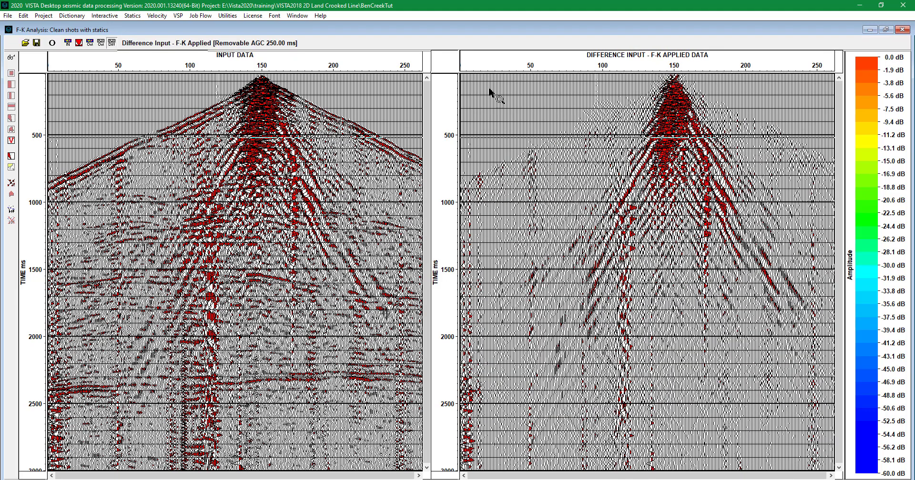
drag(584, 63, 770, 64)
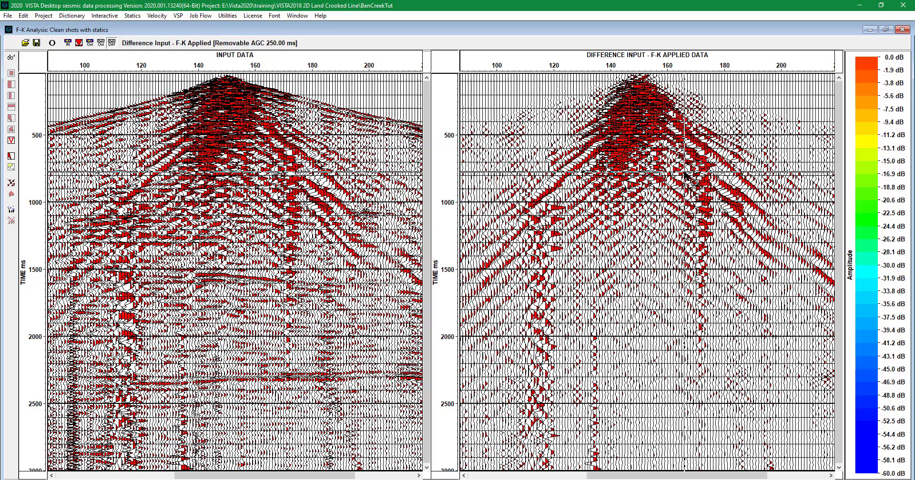
drag(617, 476, 521, 475)
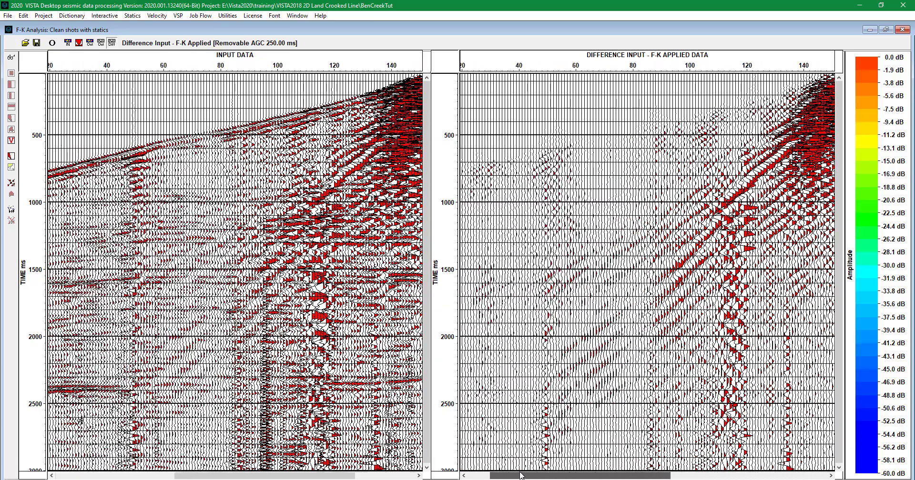
drag(603, 475, 582, 475)
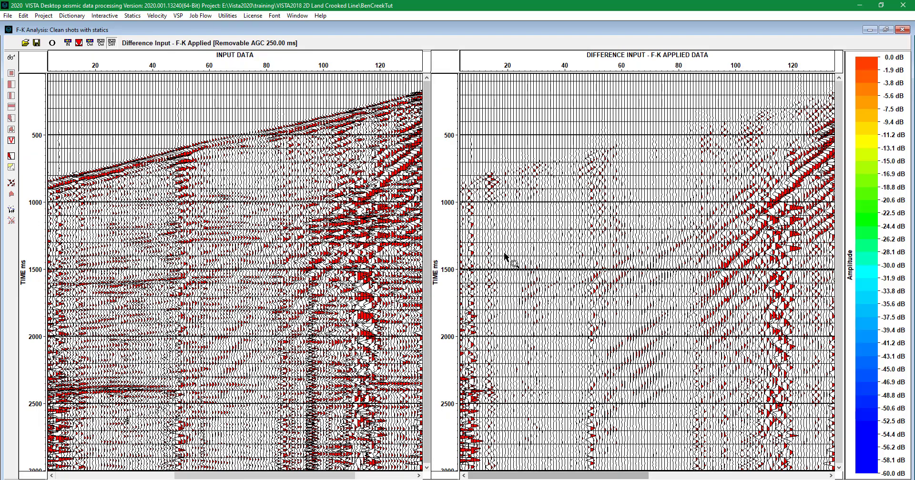
drag(527, 475, 706, 476)
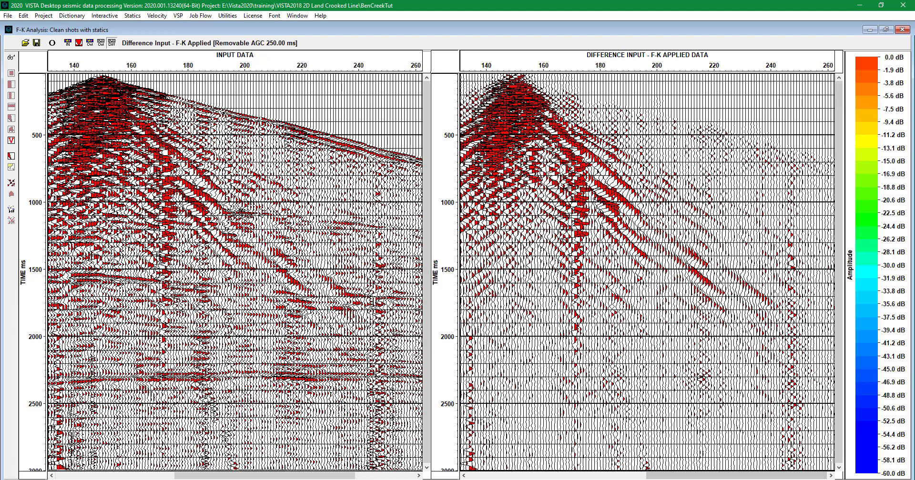
drag(714, 475, 634, 475)
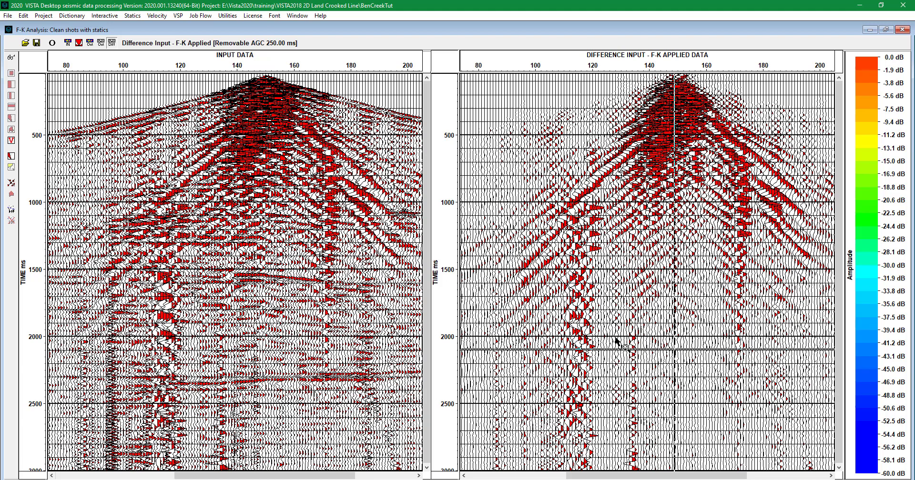
drag(25, 240, 36, 378)
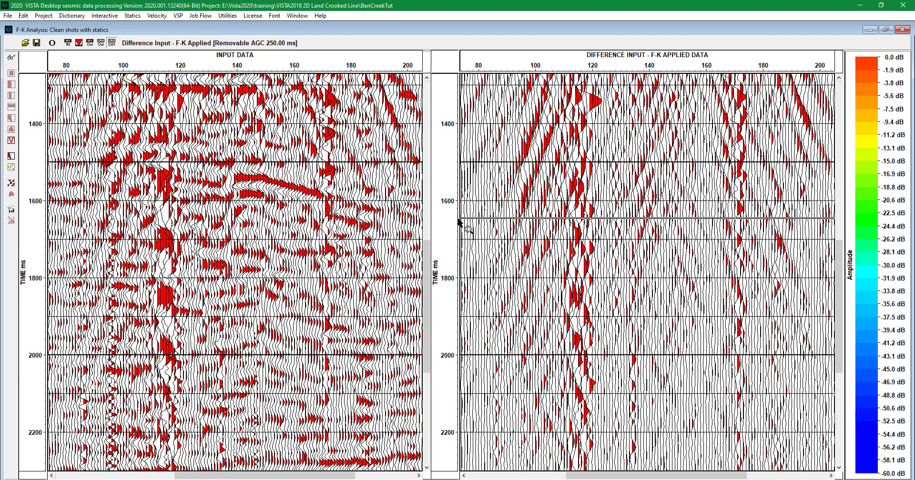
drag(740, 477, 812, 476)
right_click(680, 302)
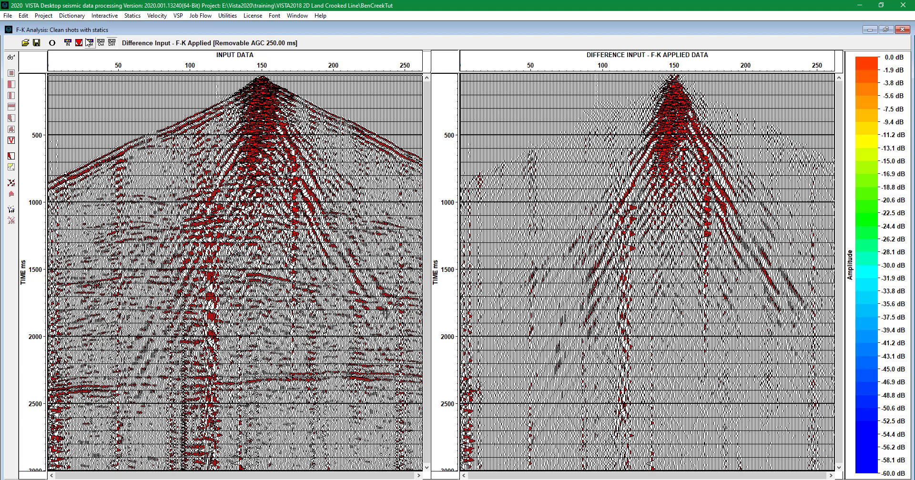
Show the input F-K spectrum and save the filter definition over the existing BenCreekTut.fkl
click(67, 42)
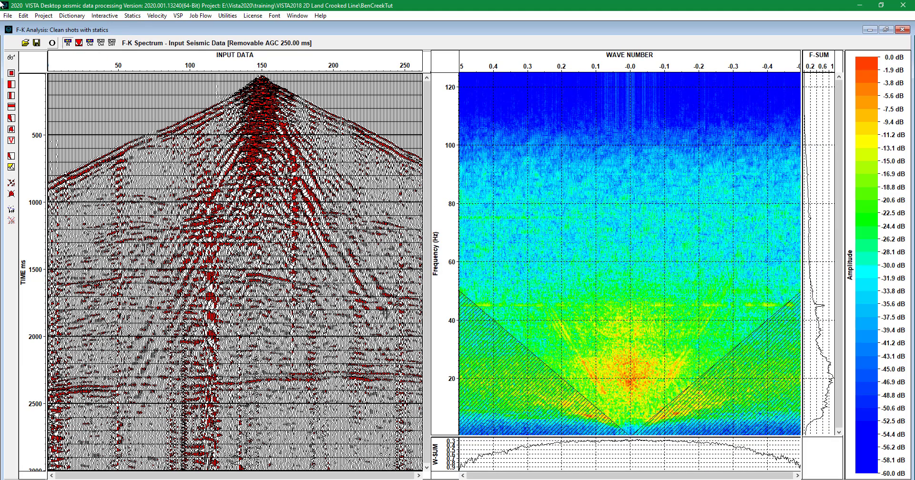
click(36, 43)
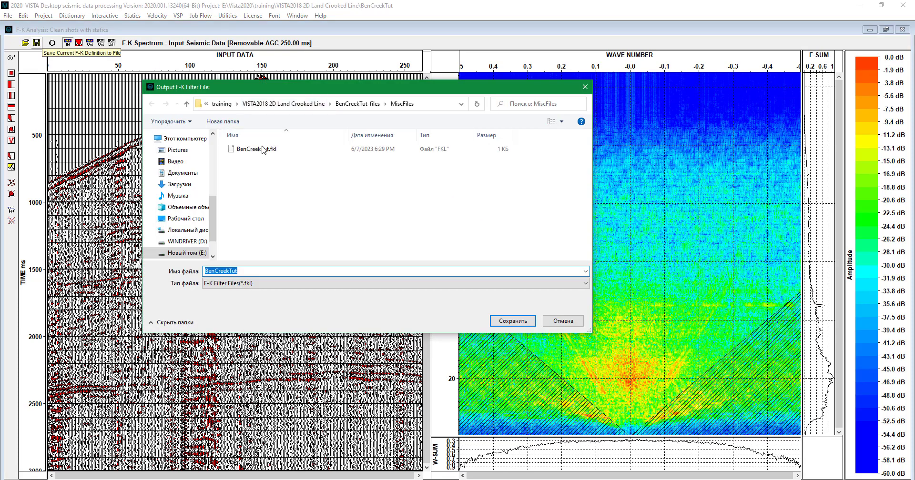
click(263, 150)
click(513, 324)
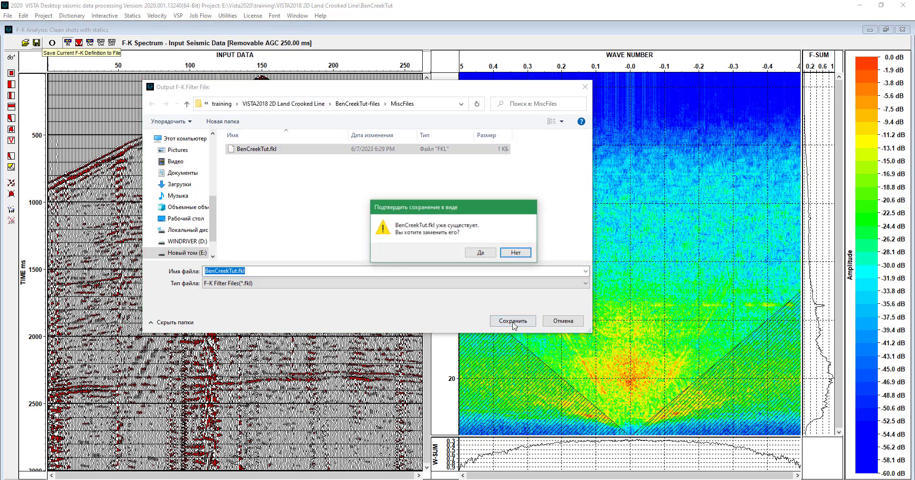
click(478, 254)
click(200, 16)
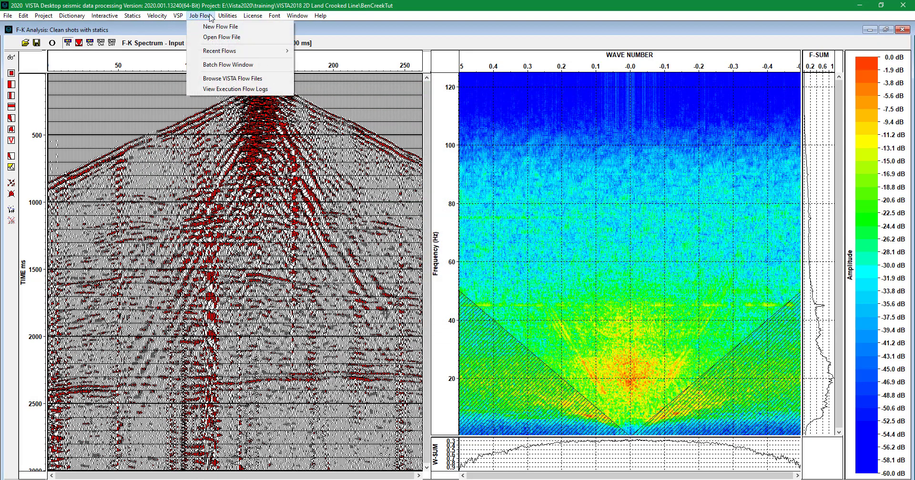
Start a new flow file and add a 2D Transform FK filter command to it
click(205, 27)
right_click(281, 142)
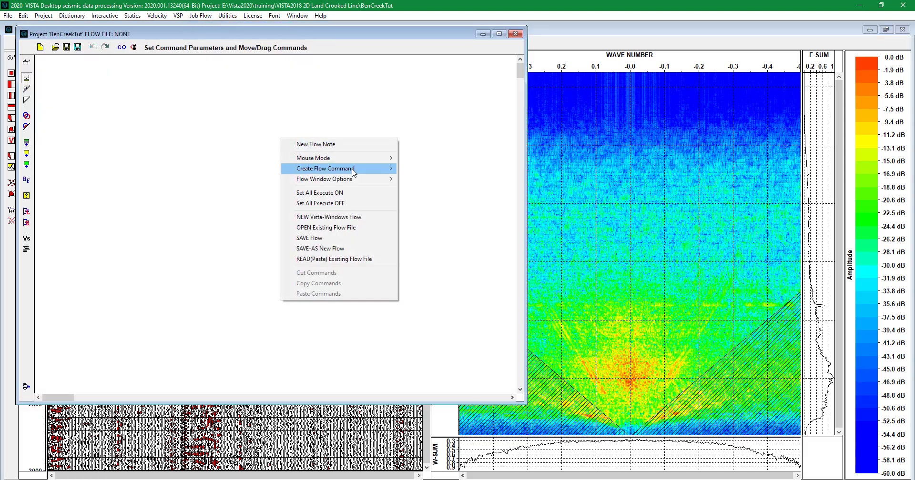
mouse_move(362, 168)
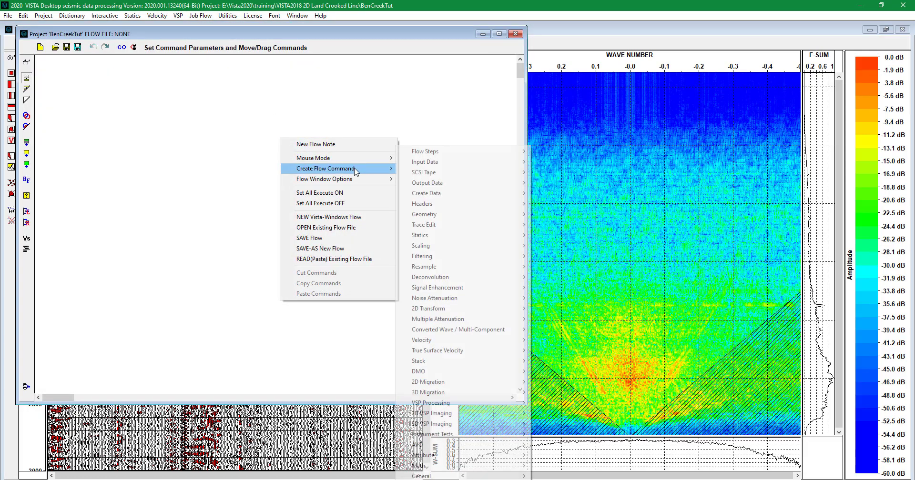
mouse_move(485, 307)
click(572, 309)
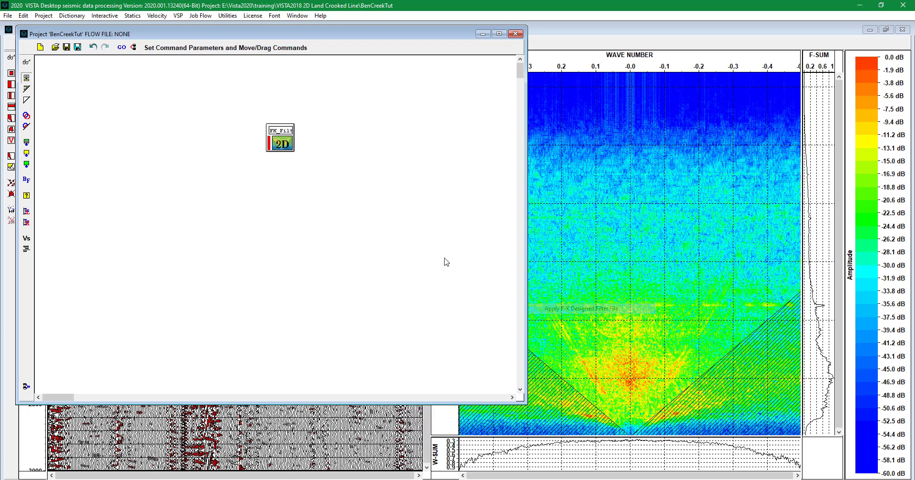
Set the FK filter command to load BenCreekTut.fkl with restorable AGC and accept the parameters
right_click(282, 138)
click(305, 144)
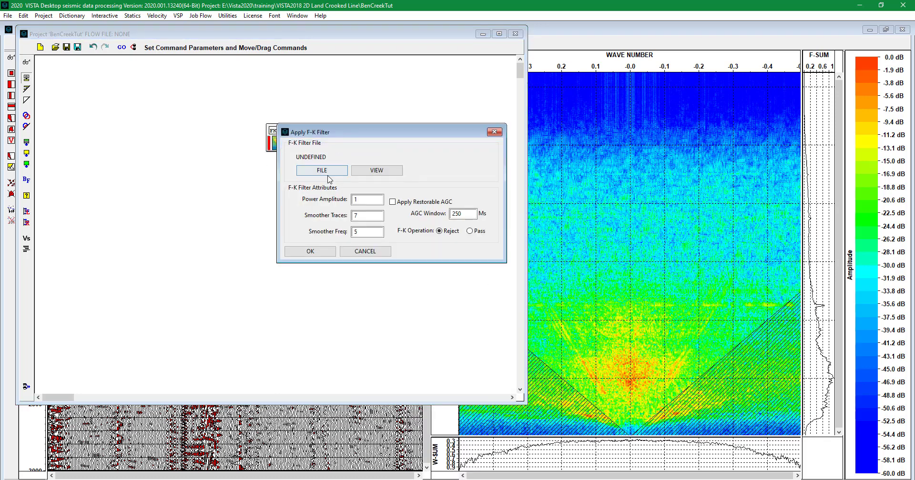
click(322, 171)
double_click(297, 150)
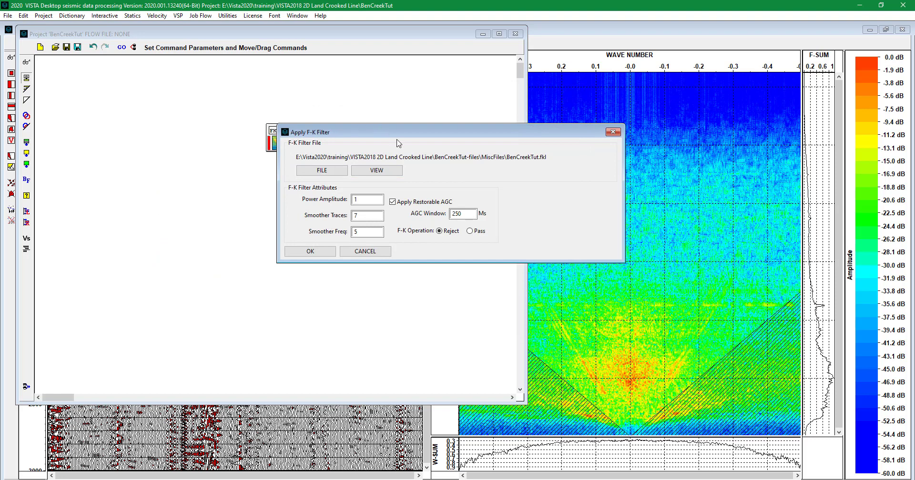
drag(400, 132, 265, 179)
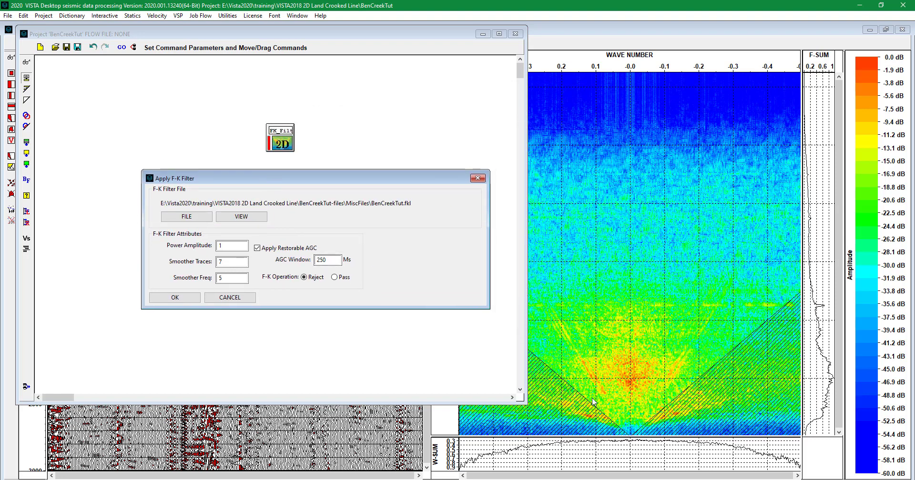
click(184, 299)
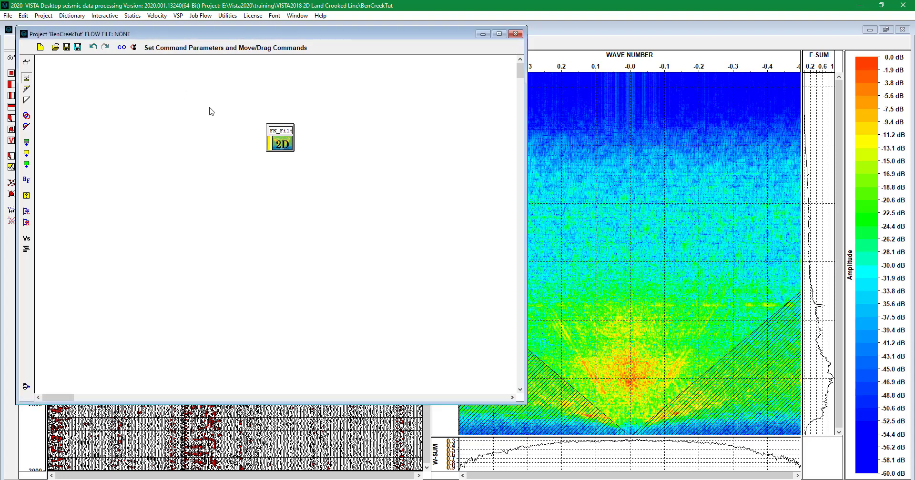
Add an Input Data command to the flow canvas
right_click(177, 143)
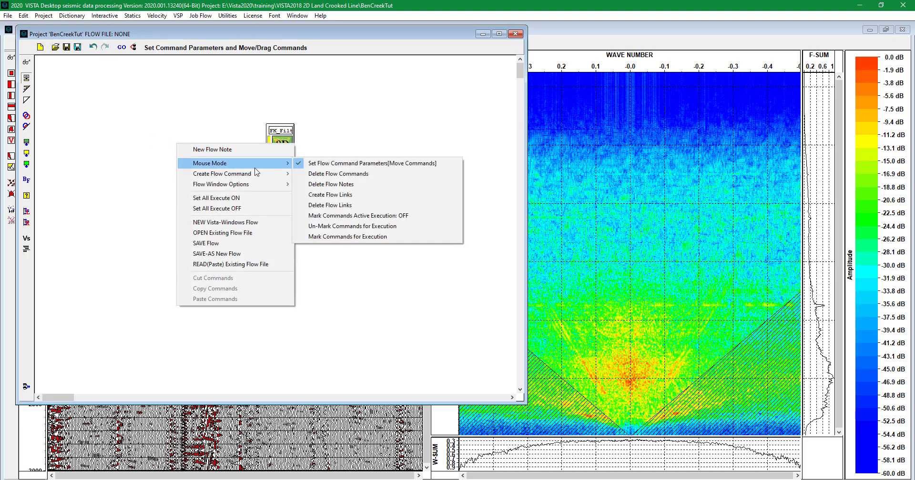
mouse_move(265, 177)
mouse_move(407, 165)
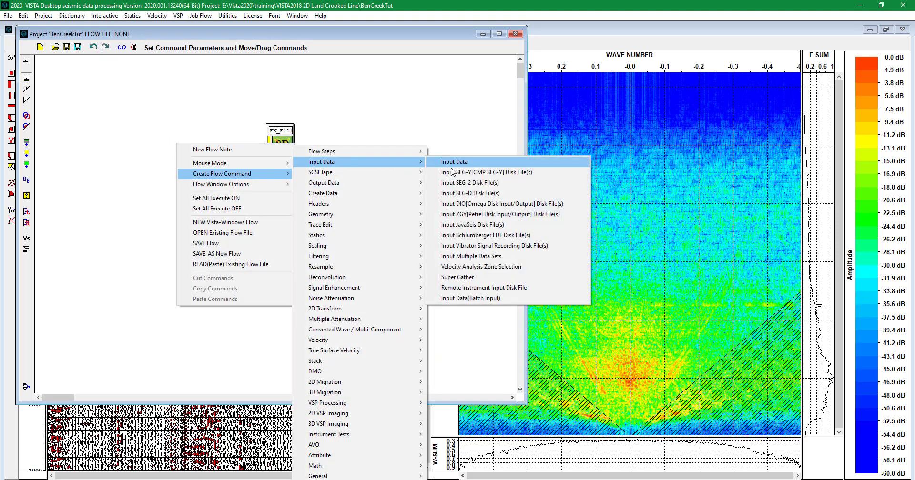
click(454, 165)
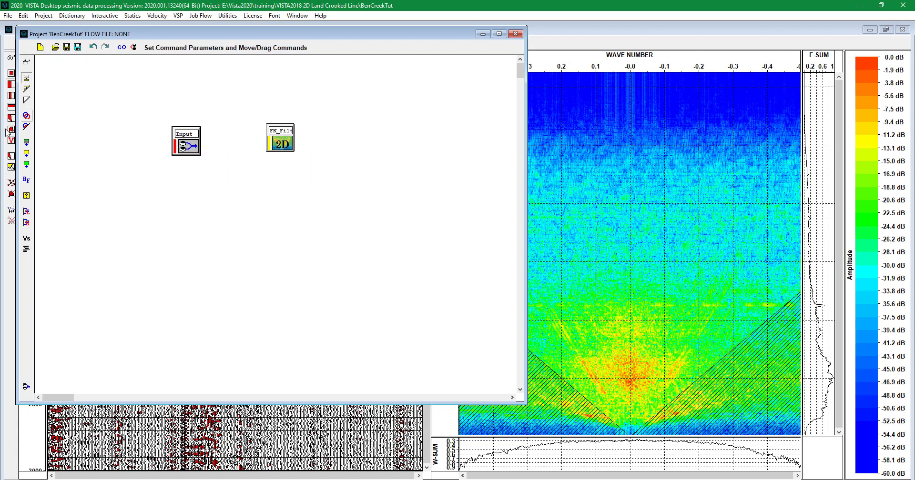
Link the Input command so it feeds FK_Filt, then close the flow window
click(27, 126)
drag(184, 145, 279, 141)
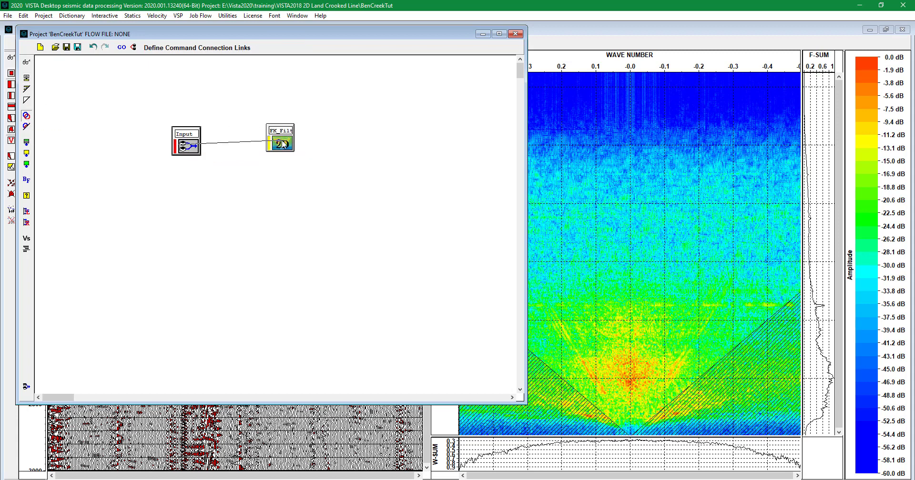
mouse_move(280, 136)
mouse_move(193, 148)
click(515, 35)
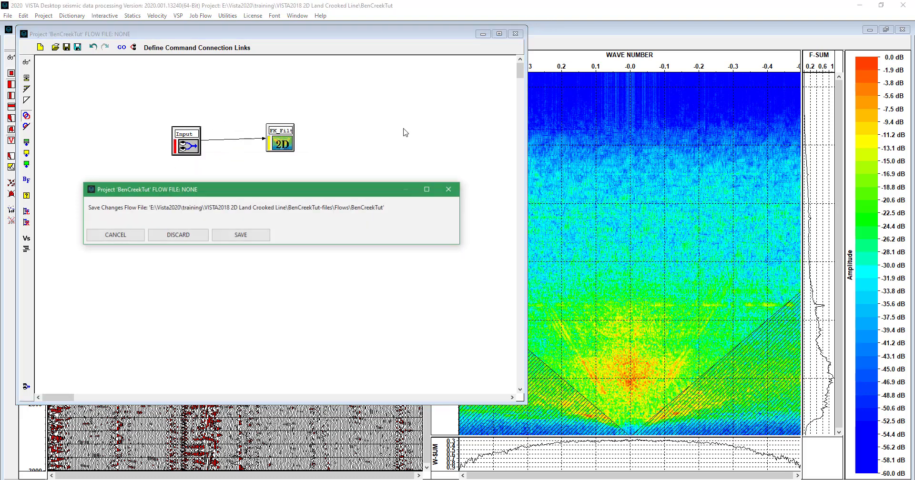
Discard the unsaved flow changes, returning to the F-K Analysis of the input gather
click(182, 236)
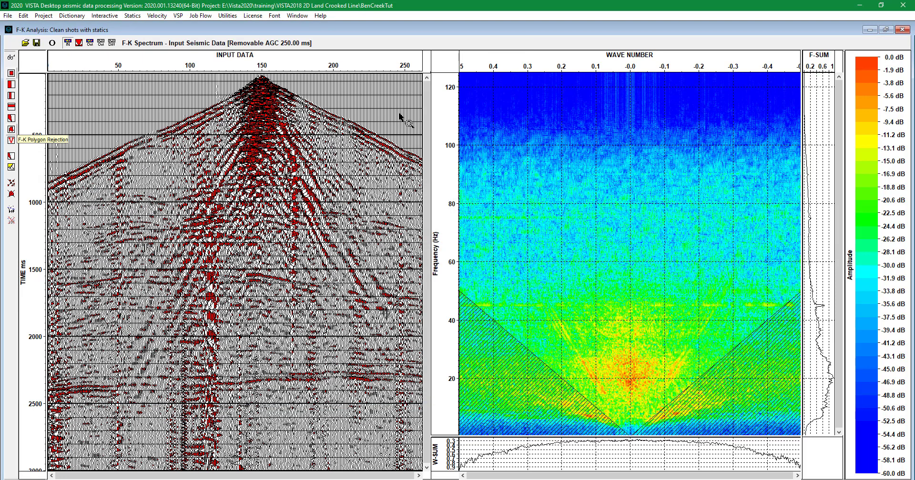